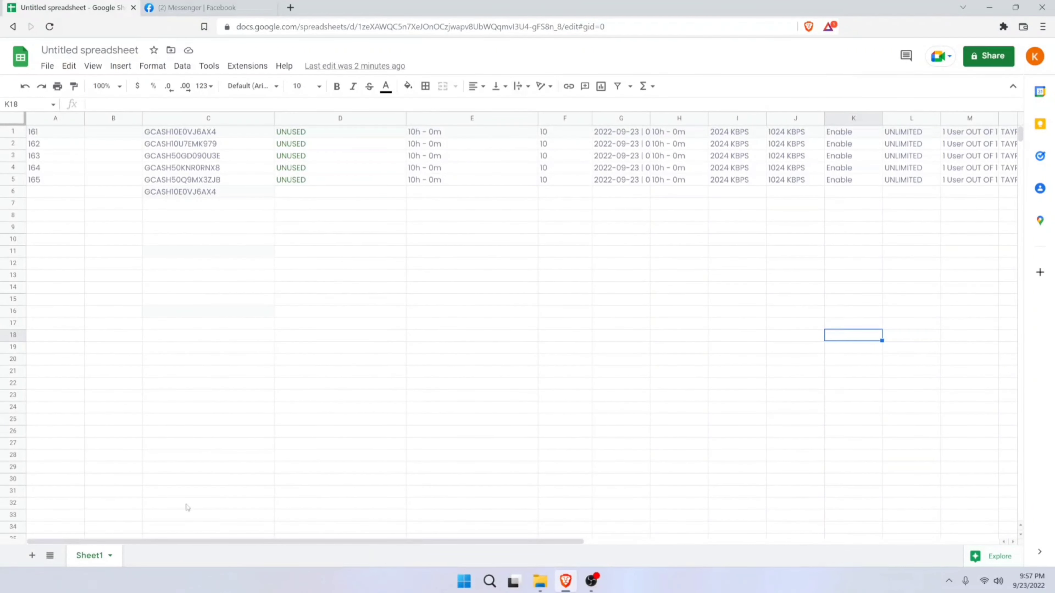
# Clear the duplicate voucher code from C6, leaving the five codes in C1:C5.
pyautogui.click(218, 195)
pyautogui.press('Delete')
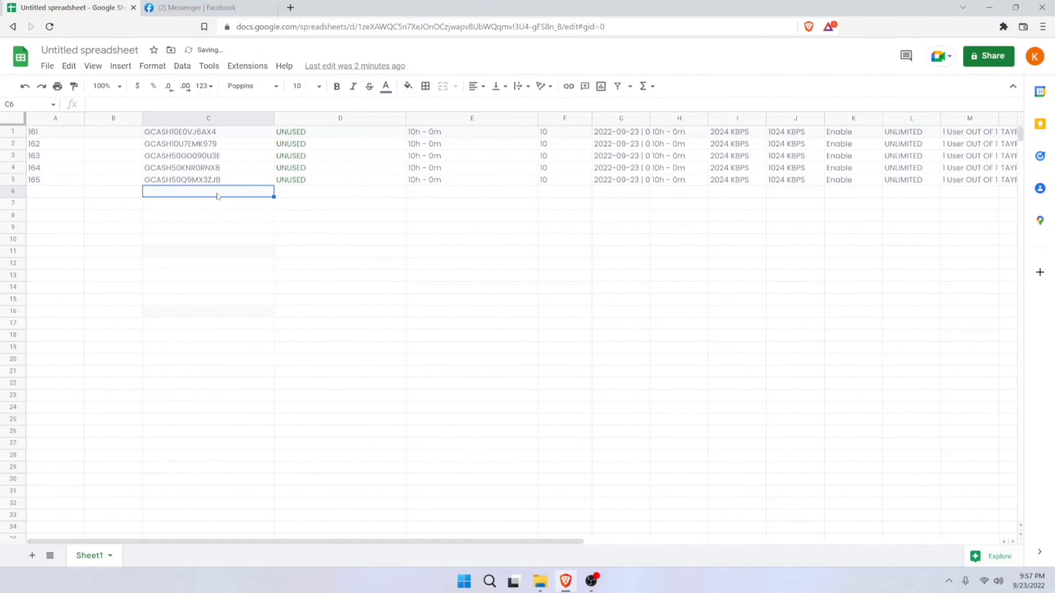
pyautogui.click(219, 216)
pyautogui.click(339, 220)
pyautogui.click(304, 283)
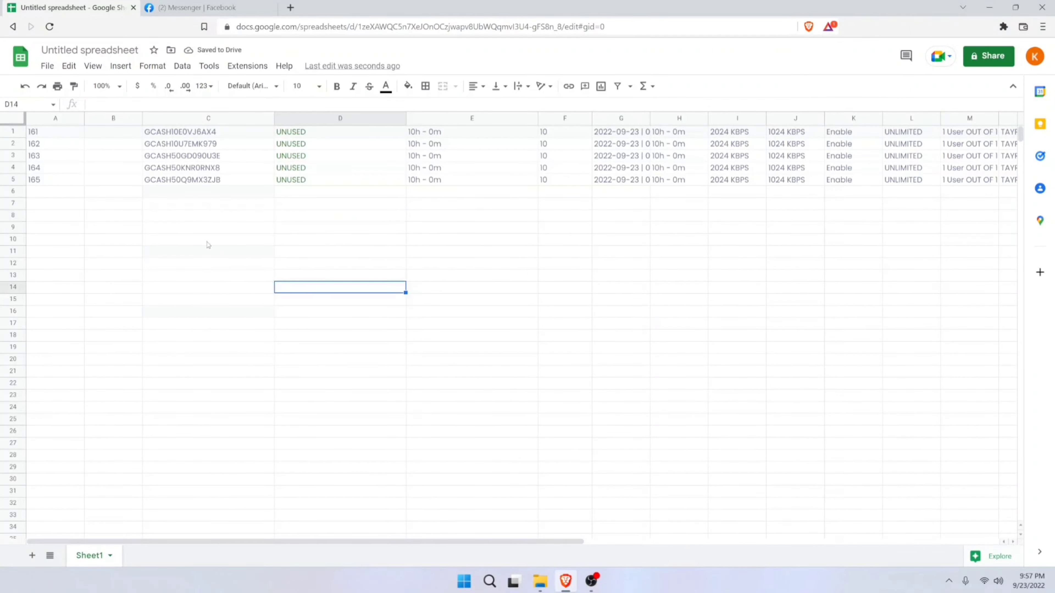
pyautogui.click(205, 244)
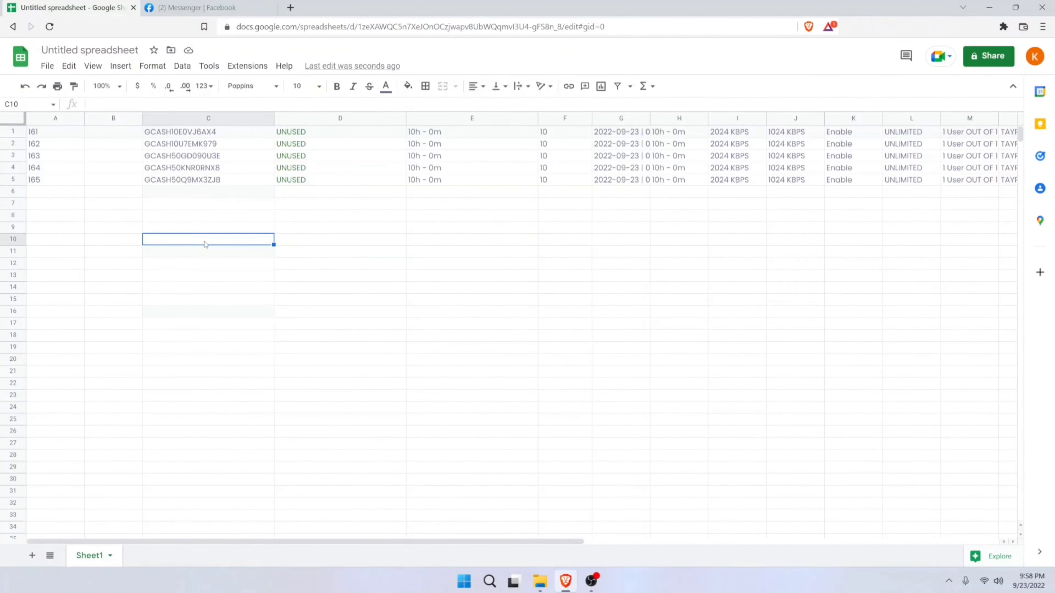
# Change the C3 and C4 codes from GCASH50 to GCASH10.
pyautogui.click(175, 191)
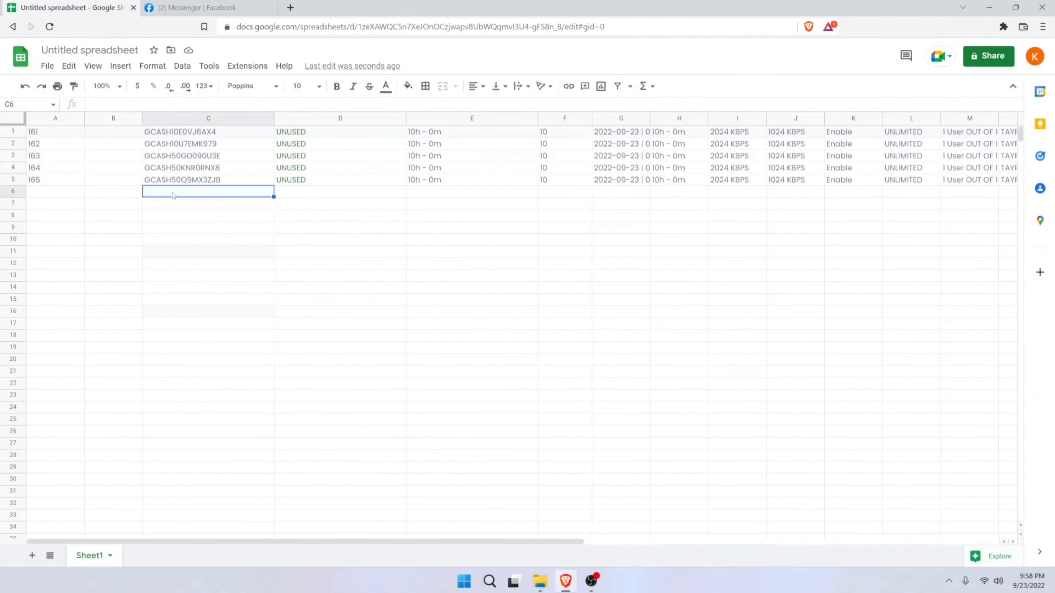
pyautogui.doubleClick(174, 156)
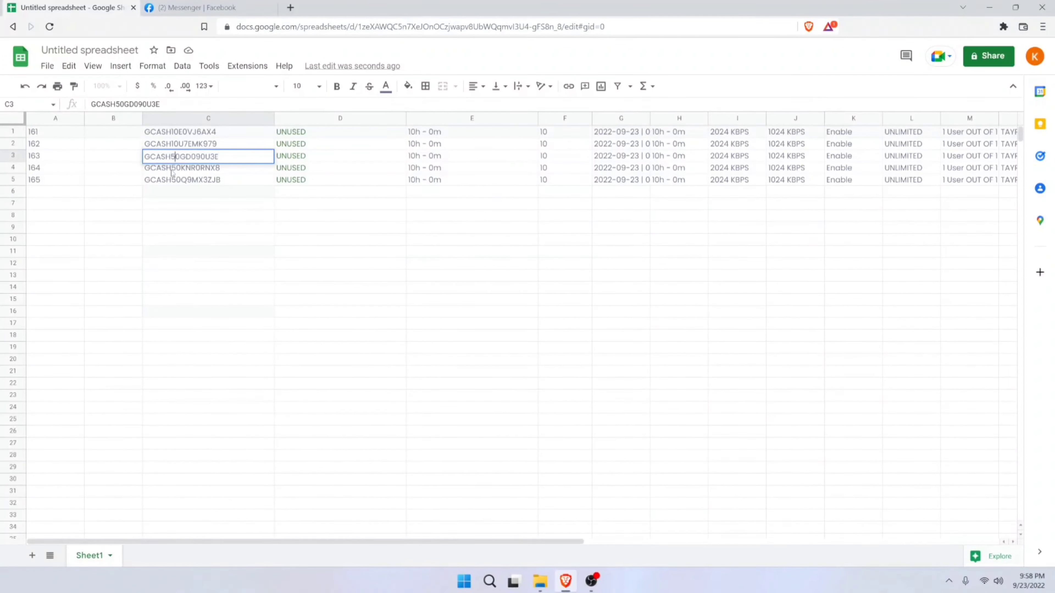
pyautogui.press('BackSpace')
pyautogui.write('1')
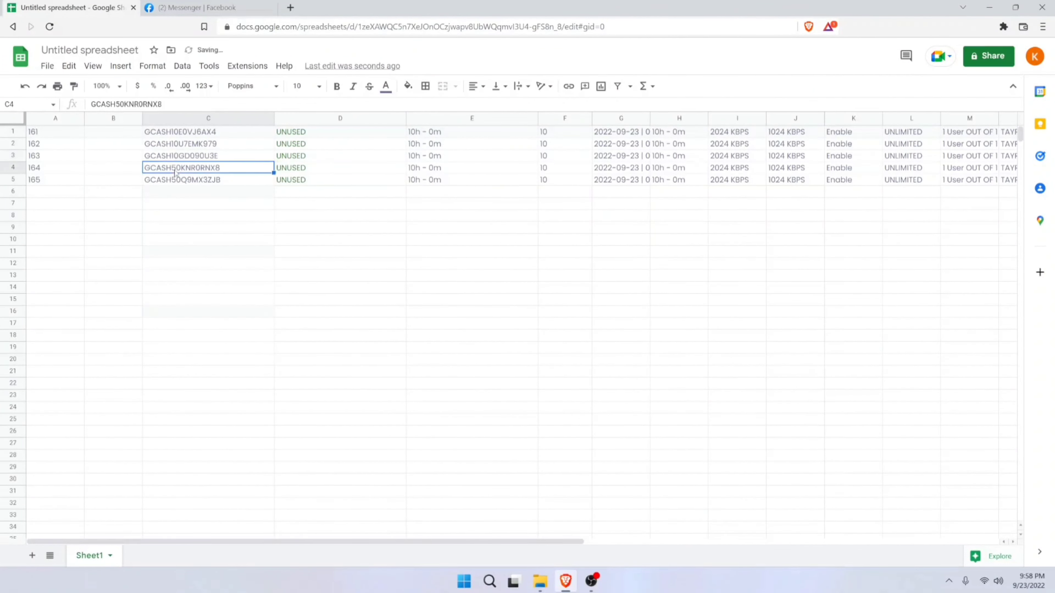
pyautogui.doubleClick(175, 168)
pyautogui.press('BackSpace')
pyautogui.write('1')
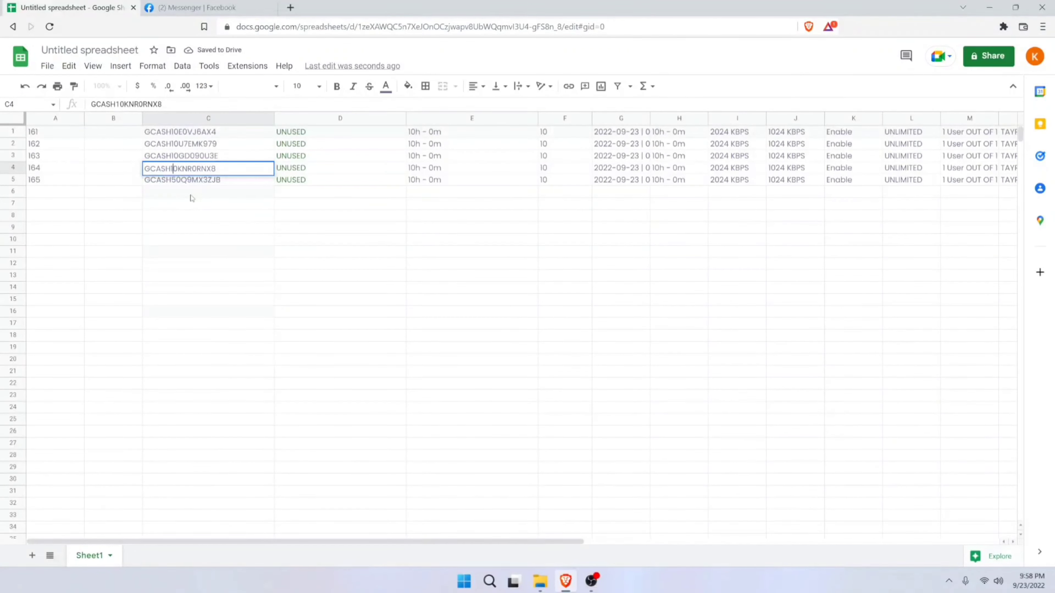
pyautogui.press('Return')
# Change the C5 code from GCASH50 to GCASH10.
pyautogui.doubleClick(177, 186)
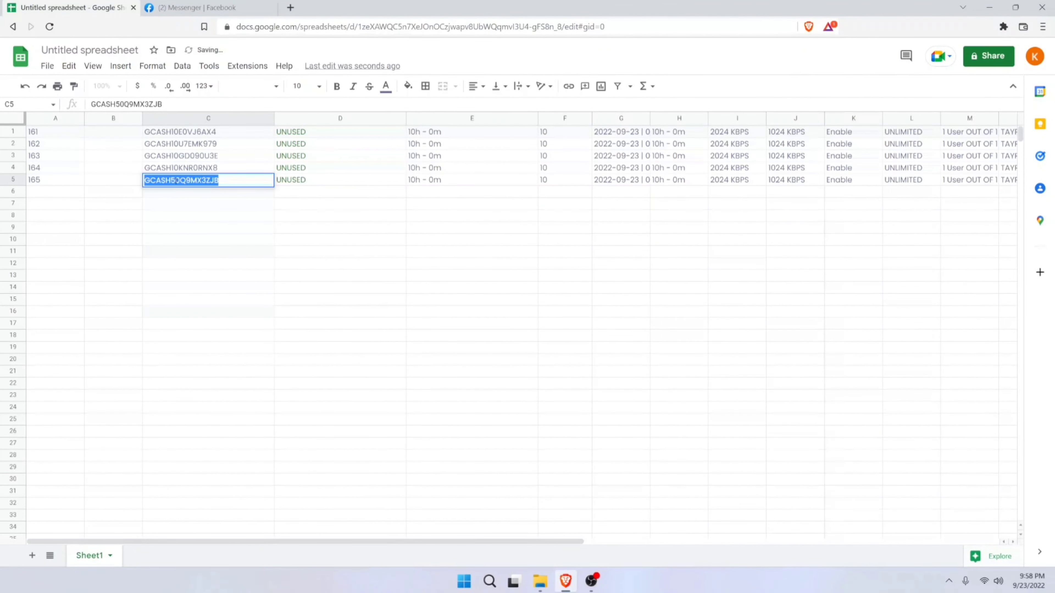
pyautogui.press('BackSpace')
pyautogui.write('1')
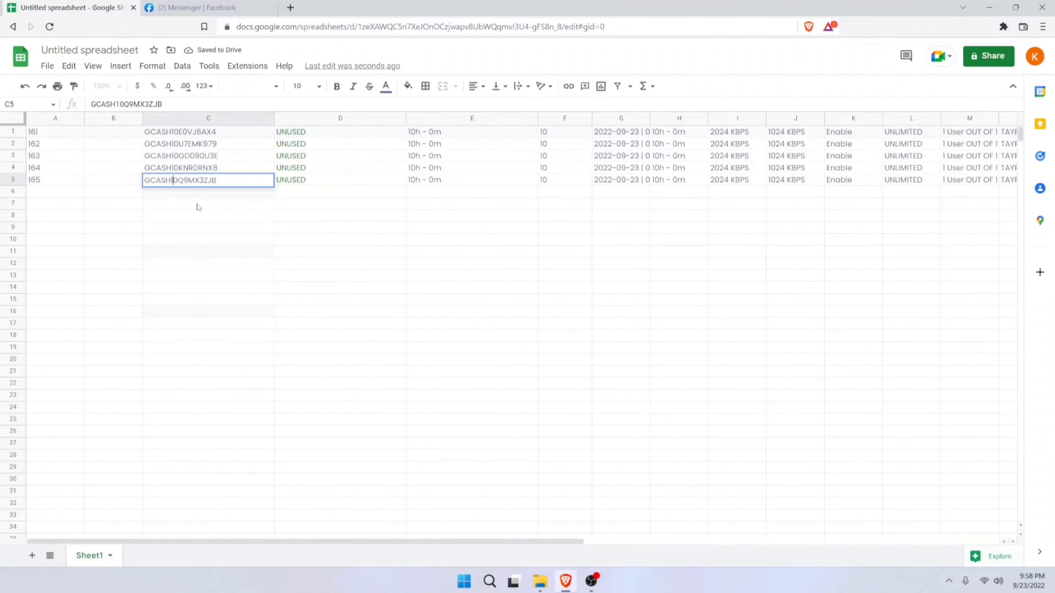
pyautogui.click(199, 203)
pyautogui.click(202, 194)
pyautogui.click(203, 205)
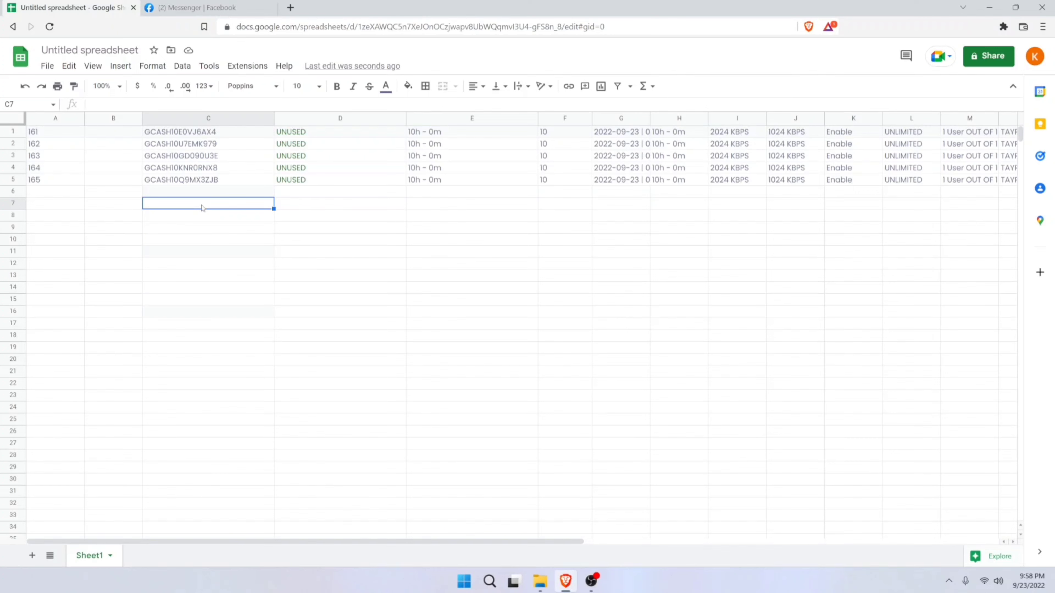
pyautogui.click(198, 135)
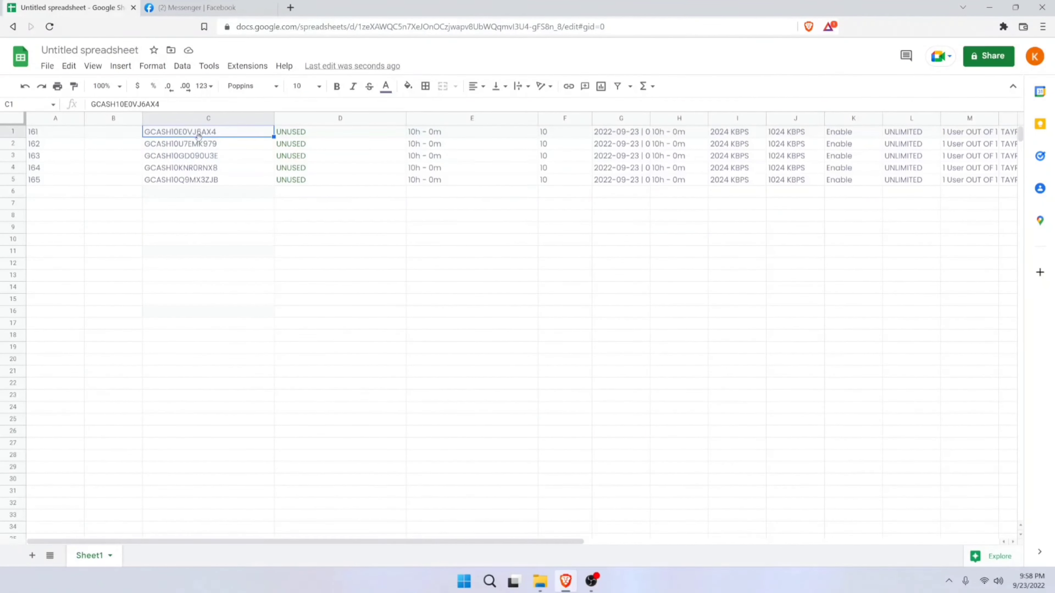
pyautogui.click(200, 145)
pyautogui.click(196, 156)
pyautogui.click(195, 169)
pyautogui.click(194, 181)
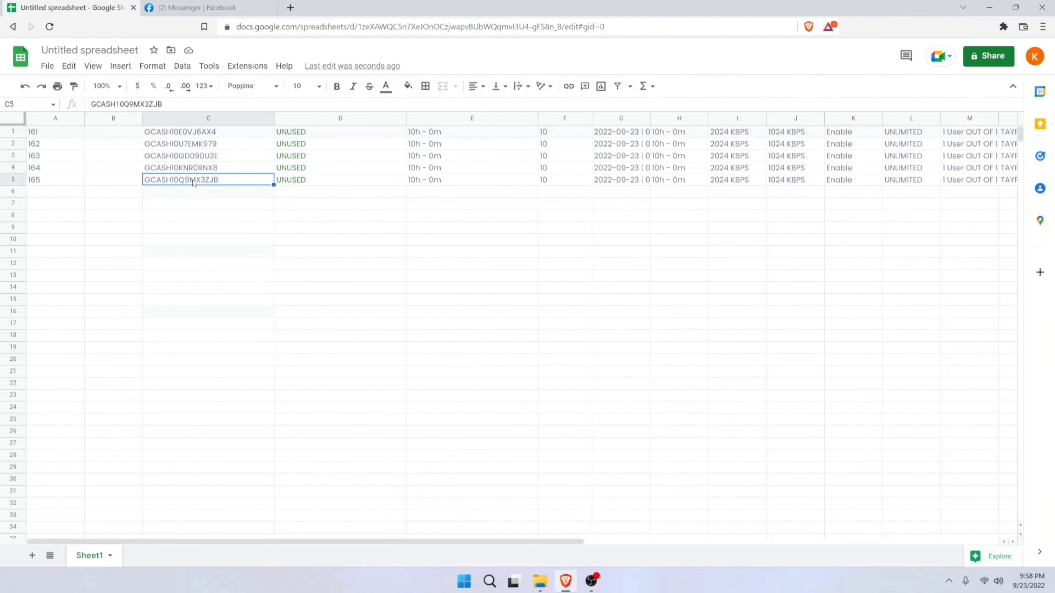
pyautogui.click(186, 136)
pyautogui.click(183, 144)
pyautogui.click(181, 156)
pyautogui.click(180, 168)
pyautogui.click(181, 180)
pyautogui.click(183, 132)
pyautogui.click(182, 144)
pyautogui.click(180, 156)
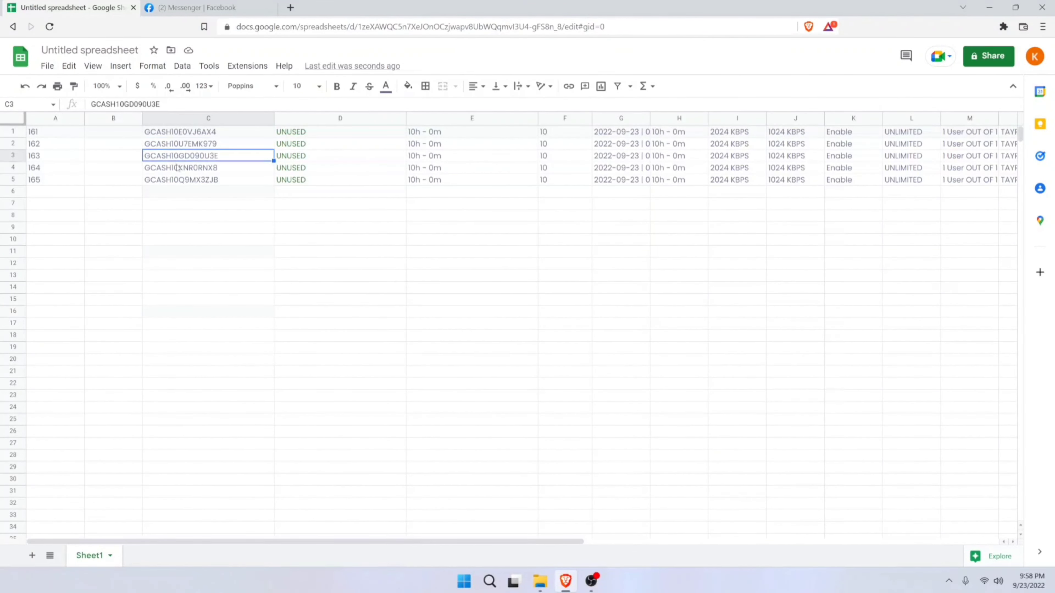
pyautogui.click(178, 168)
pyautogui.click(175, 181)
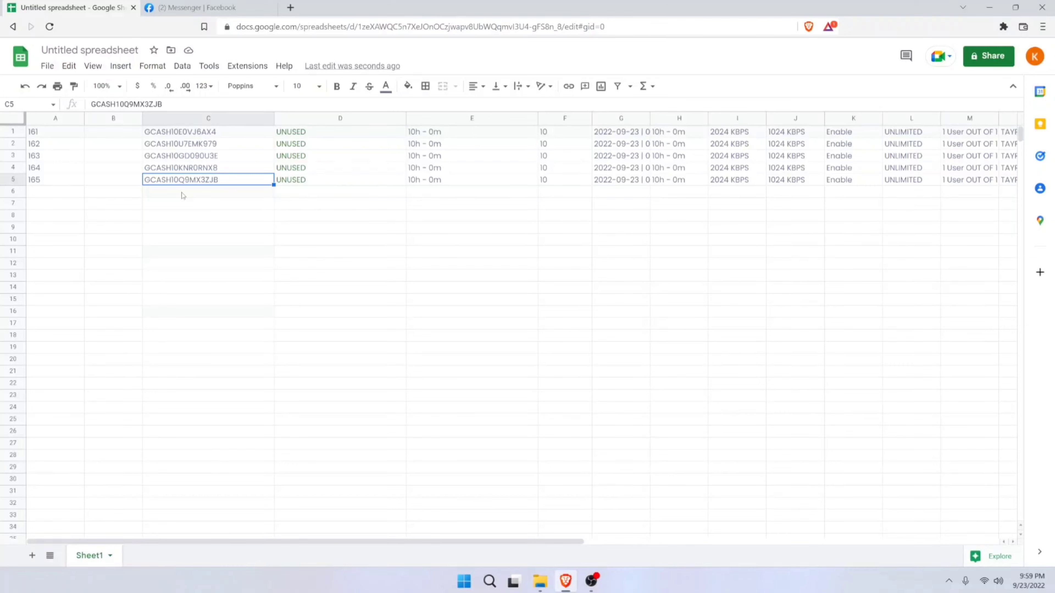
pyautogui.click(164, 133)
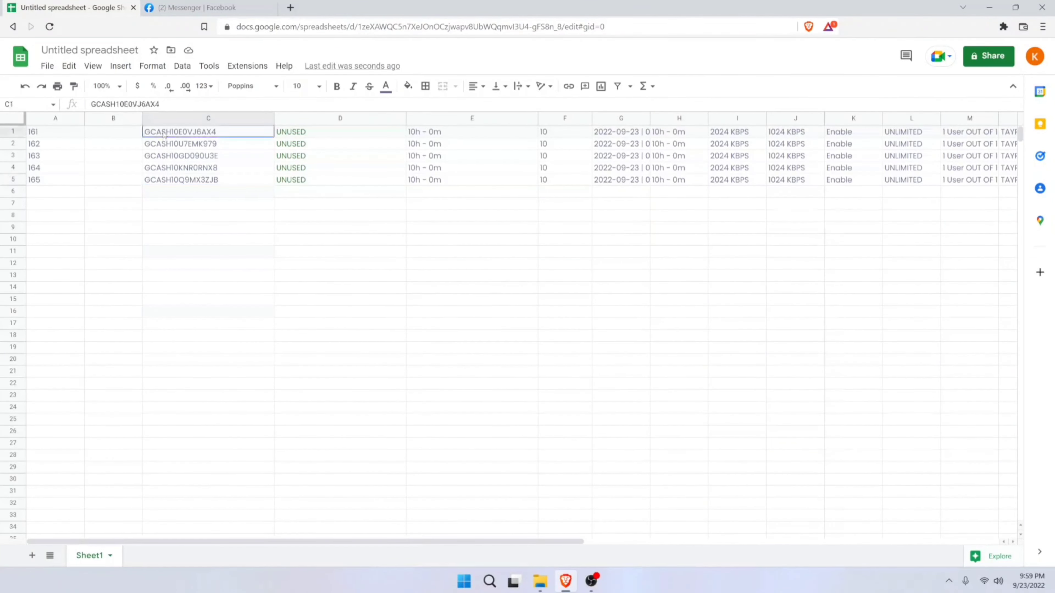
pyautogui.press('Return')
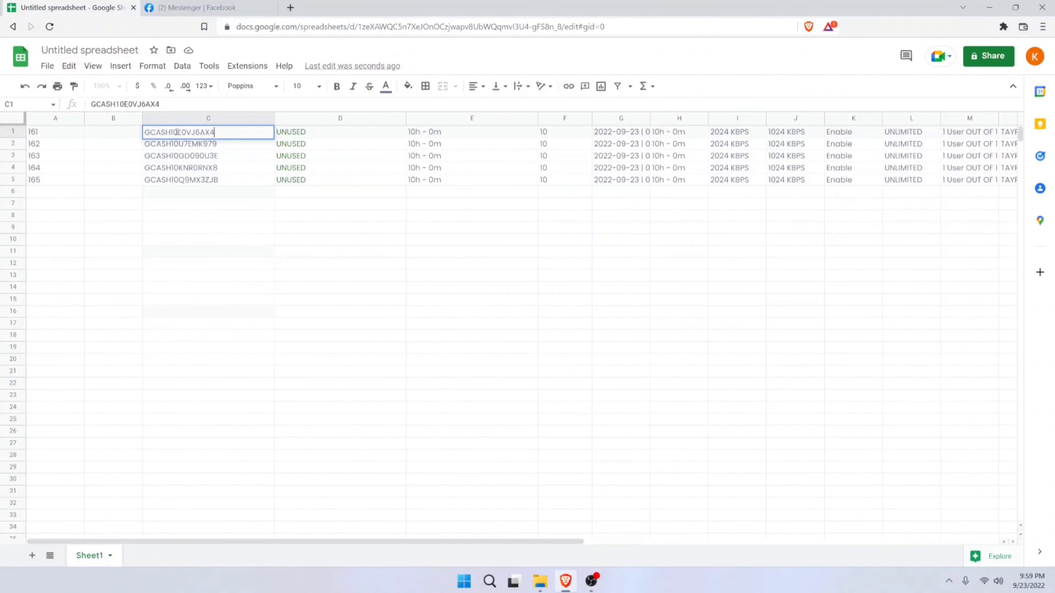
pyautogui.hotkey('ctrl', 'a')
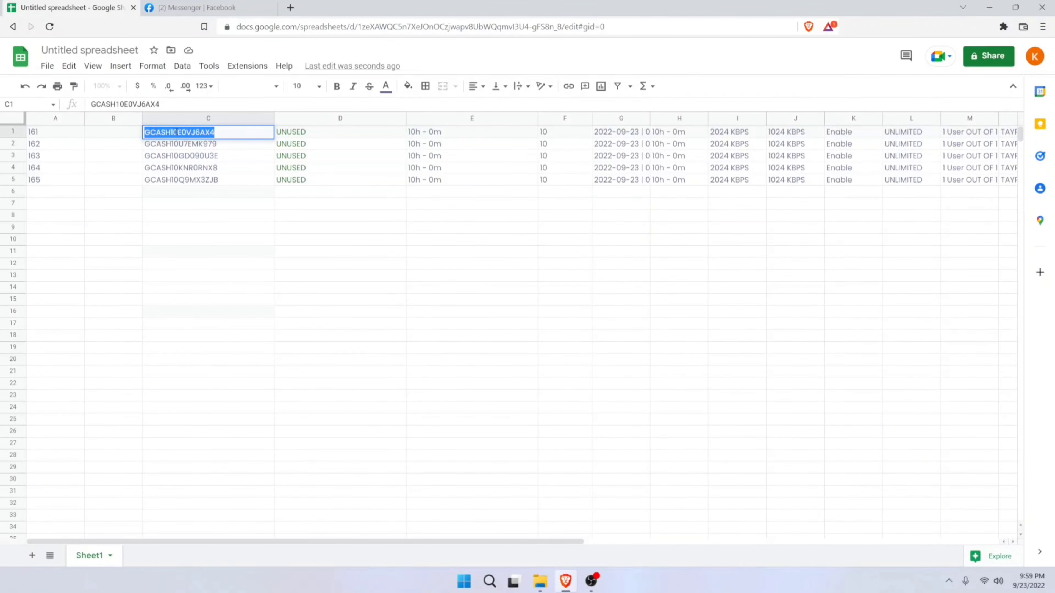
pyautogui.moveTo(176, 132); pyautogui.dragTo(233, 129)
pyautogui.click(204, 215)
pyautogui.moveTo(204, 215); pyautogui.dragTo(196, 192)
pyautogui.click(182, 136)
pyautogui.click(176, 148)
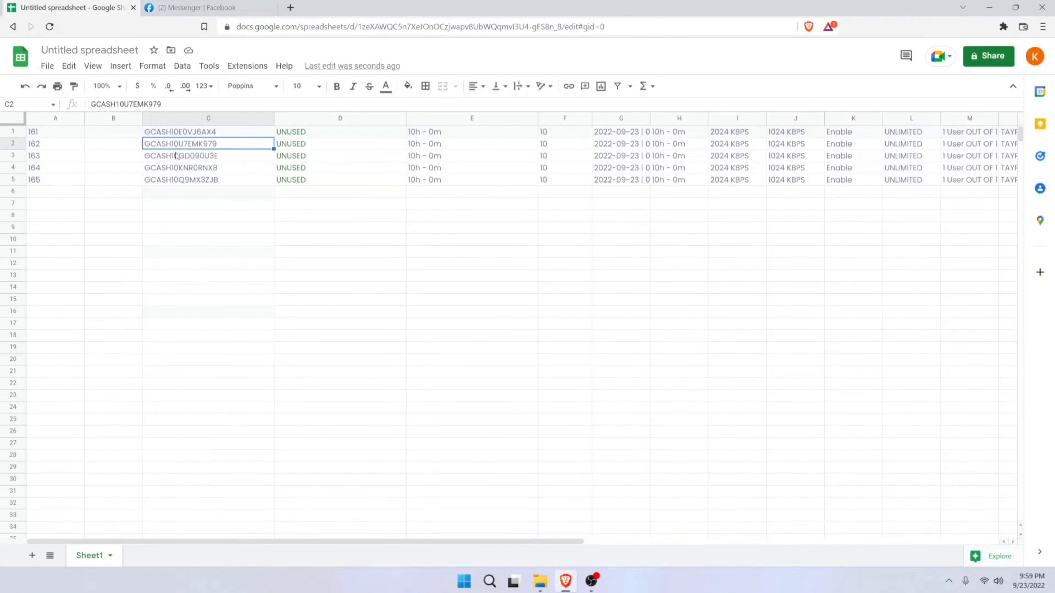
pyautogui.click(178, 157)
pyautogui.click(178, 169)
pyautogui.click(178, 179)
pyautogui.click(182, 169)
pyautogui.click(184, 158)
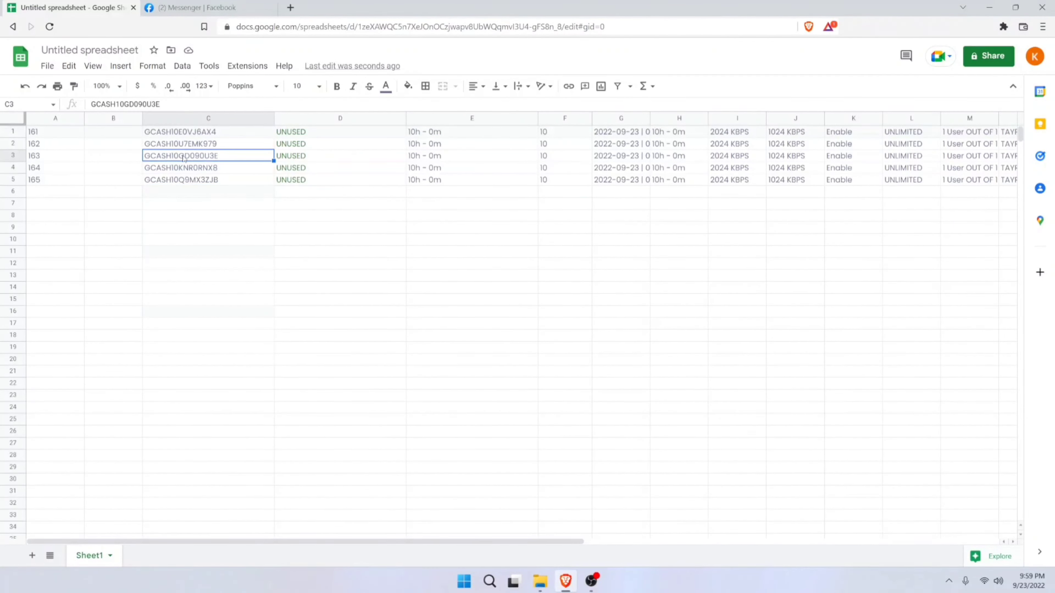
pyautogui.press('Up')
pyautogui.press('Up')
pyautogui.press('Down')
pyautogui.press('Down')
pyautogui.click(290, 8)
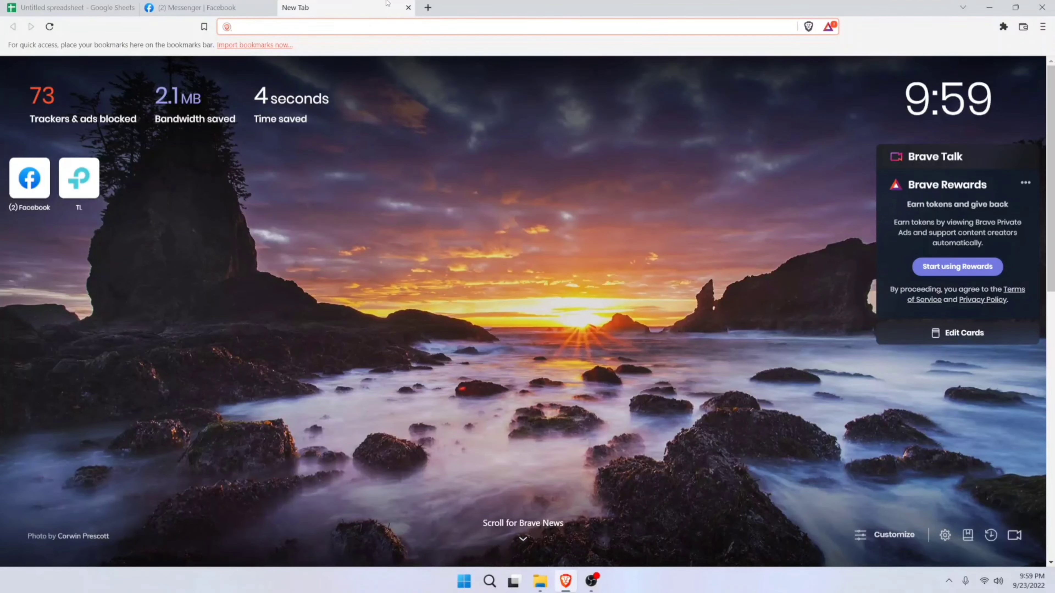
pyautogui.hotkey('ctrl', 'w')
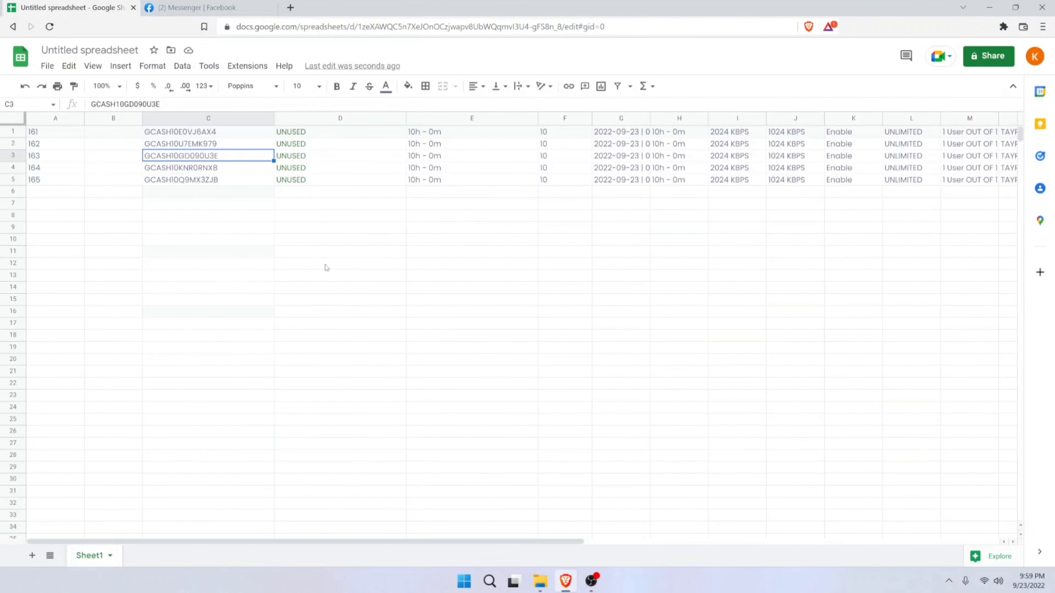
pyautogui.click(185, 7)
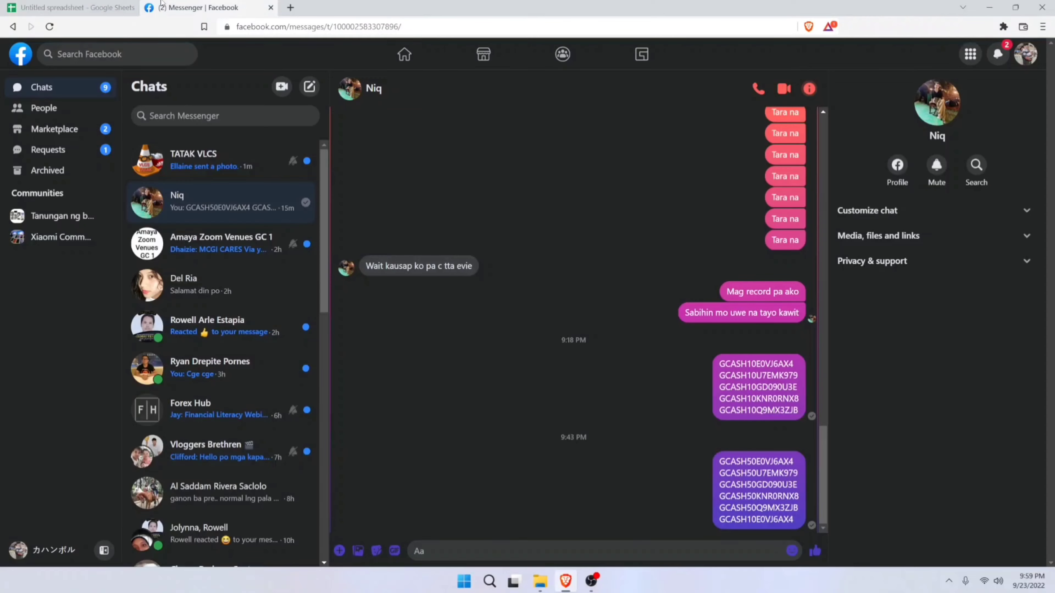
pyautogui.click(110, 4)
pyautogui.click(204, 169)
pyautogui.click(206, 155)
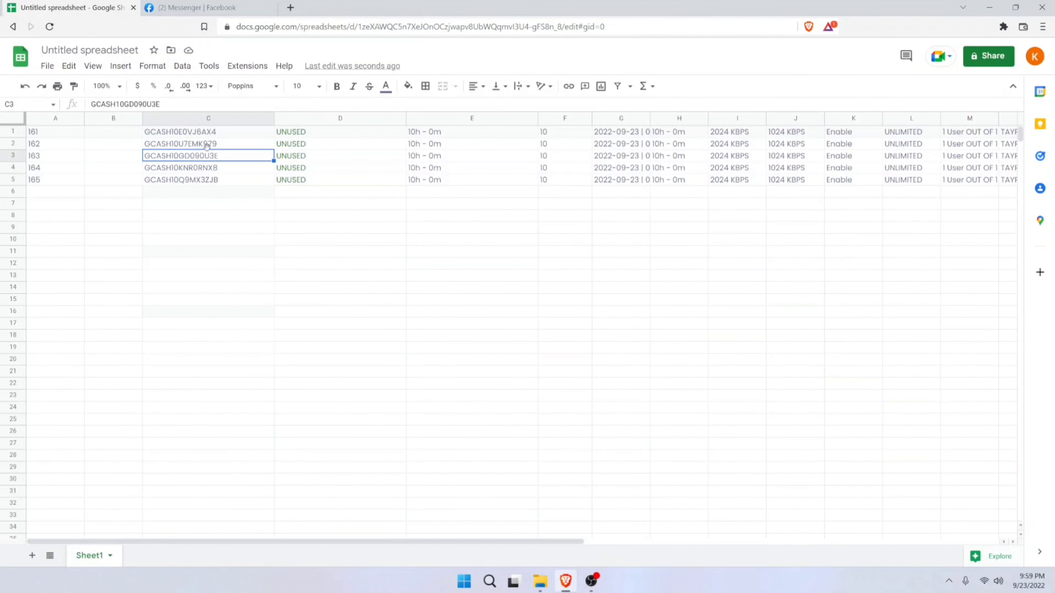
pyautogui.click(207, 145)
pyautogui.click(223, 227)
pyautogui.click(215, 180)
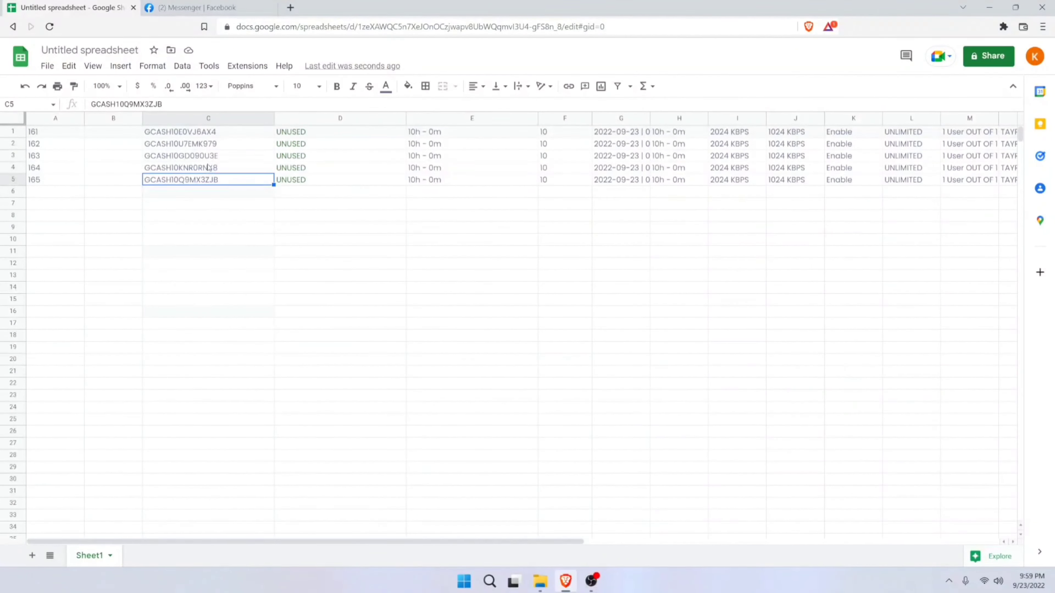
pyautogui.click(209, 168)
pyautogui.click(206, 143)
pyautogui.click(206, 133)
pyautogui.click(197, 156)
# Select the five codes in C1:C5 and copy them with Ctrl+C.
pyautogui.click(179, 207)
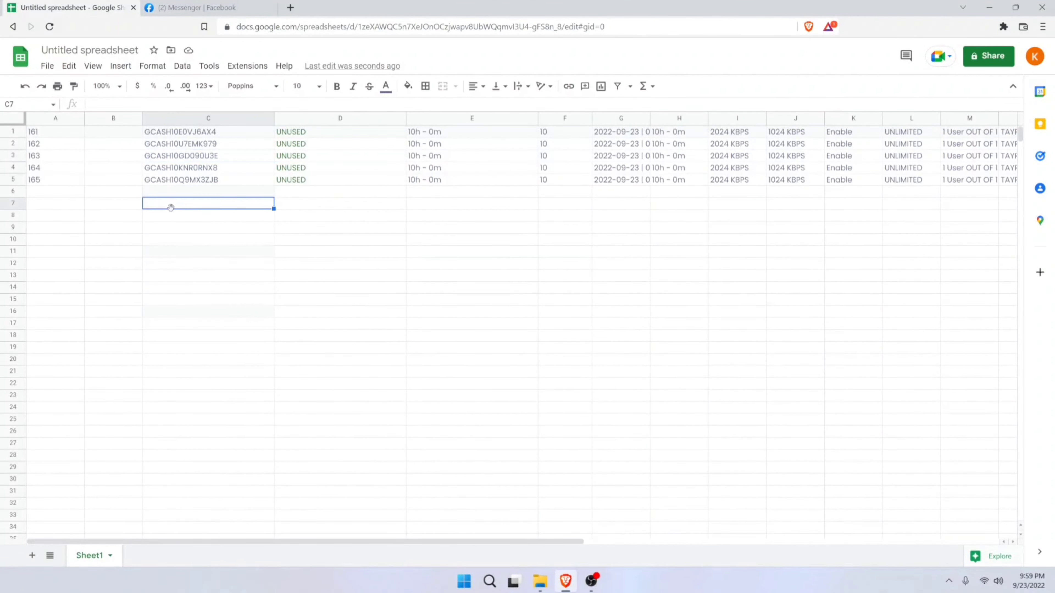
pyautogui.click(157, 144)
pyautogui.click(152, 132)
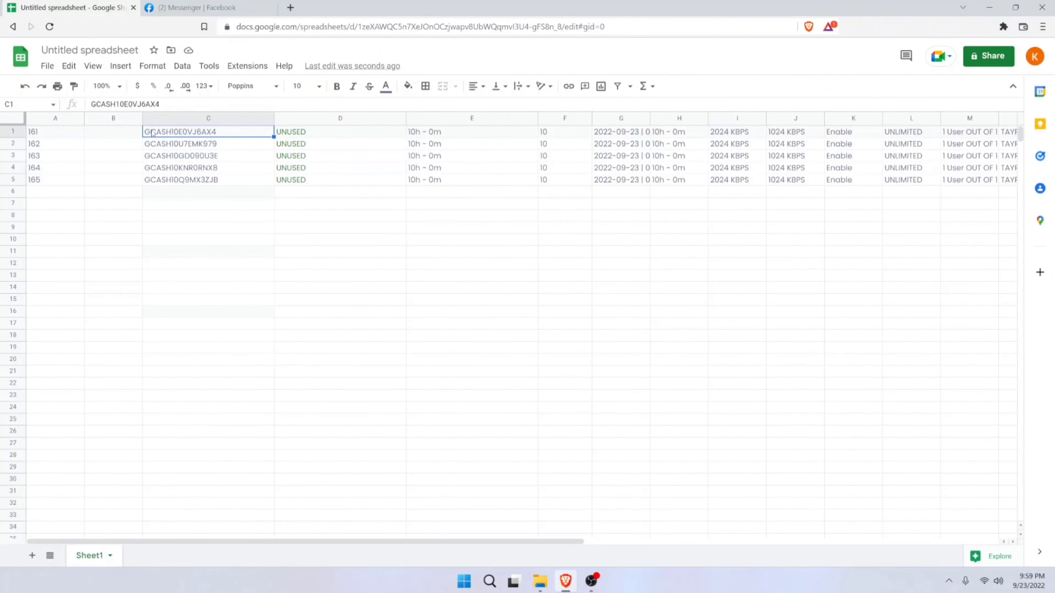
pyautogui.moveTo(153, 133); pyautogui.dragTo(157, 180)
pyautogui.hotkey('ctrl', 'c')
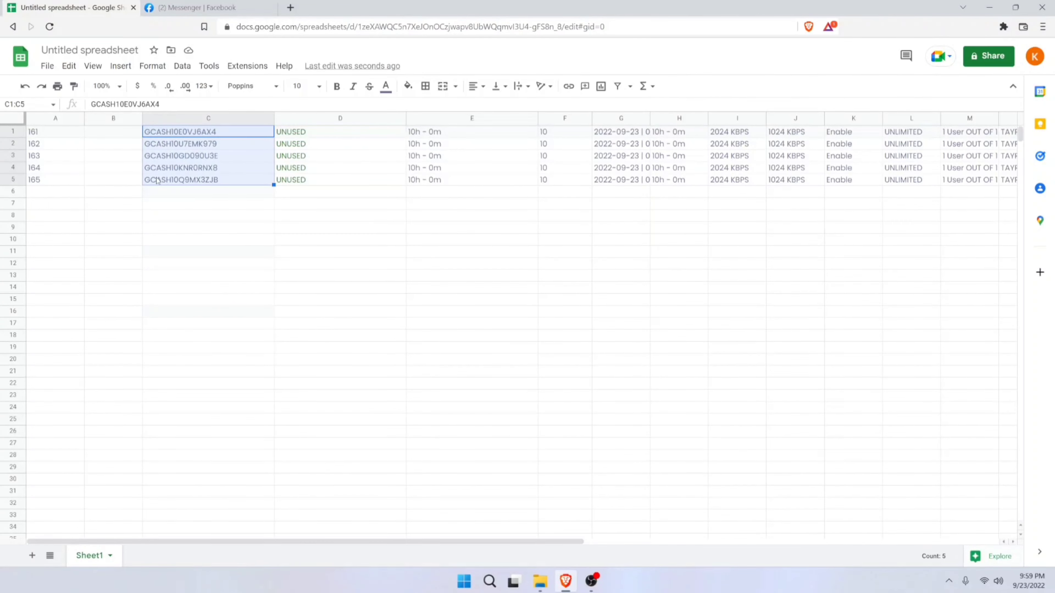
# Reselect C1:C5 and copy the codes again from the right-click menu.
pyautogui.click(159, 203)
pyautogui.moveTo(56, 134); pyautogui.dragTo(981, 184)
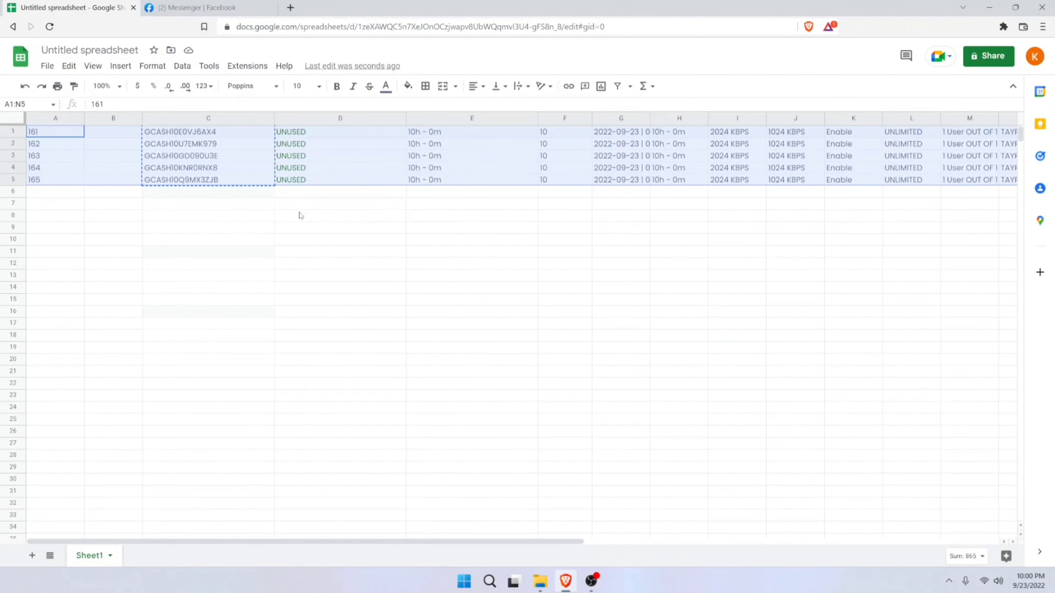
pyautogui.click(224, 204)
pyautogui.moveTo(159, 137); pyautogui.dragTo(162, 183)
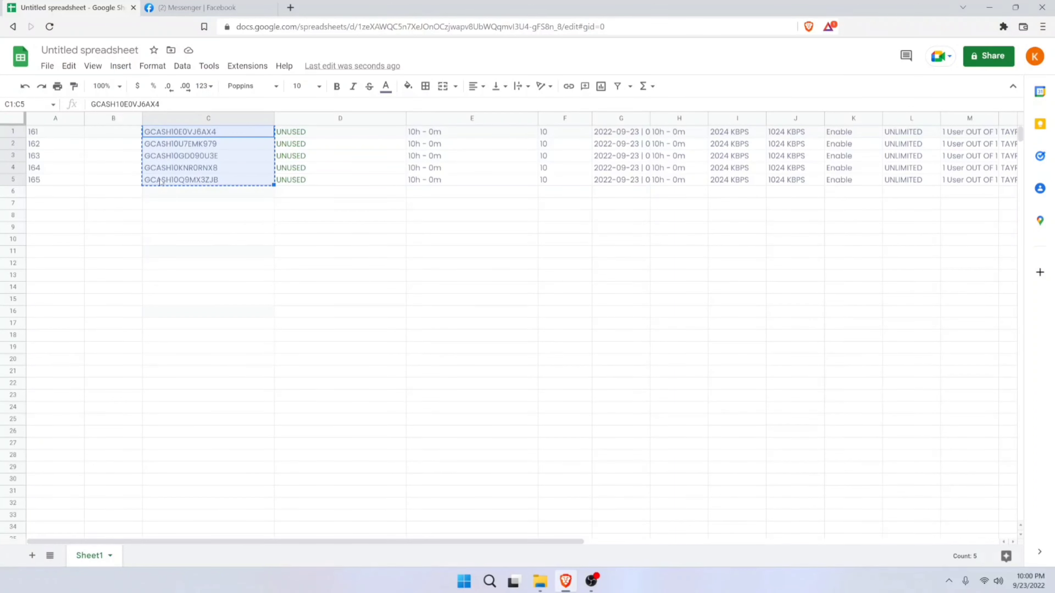
pyautogui.click(48, 133)
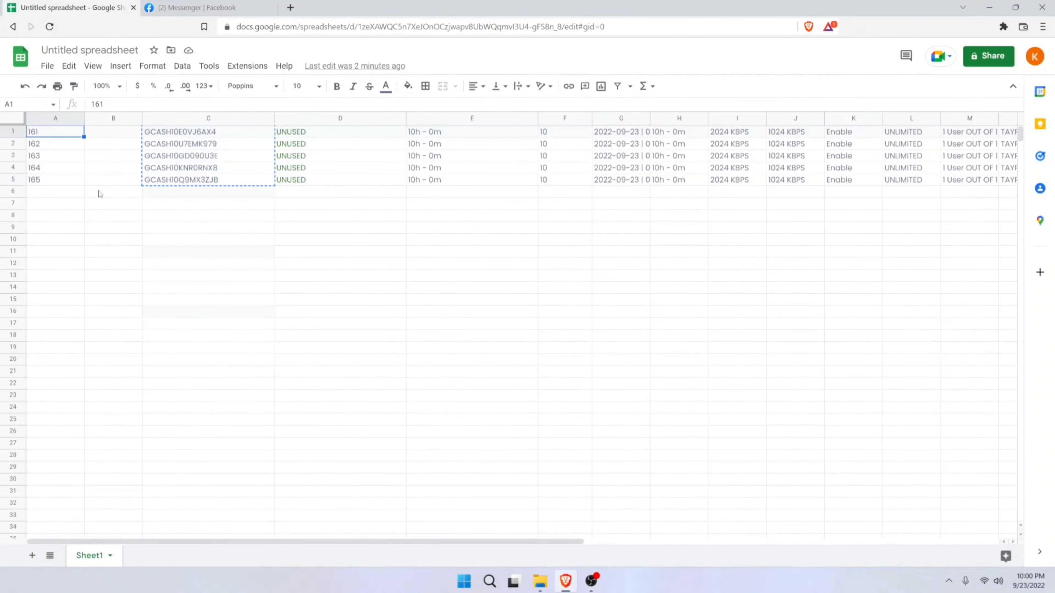
pyautogui.click(174, 200)
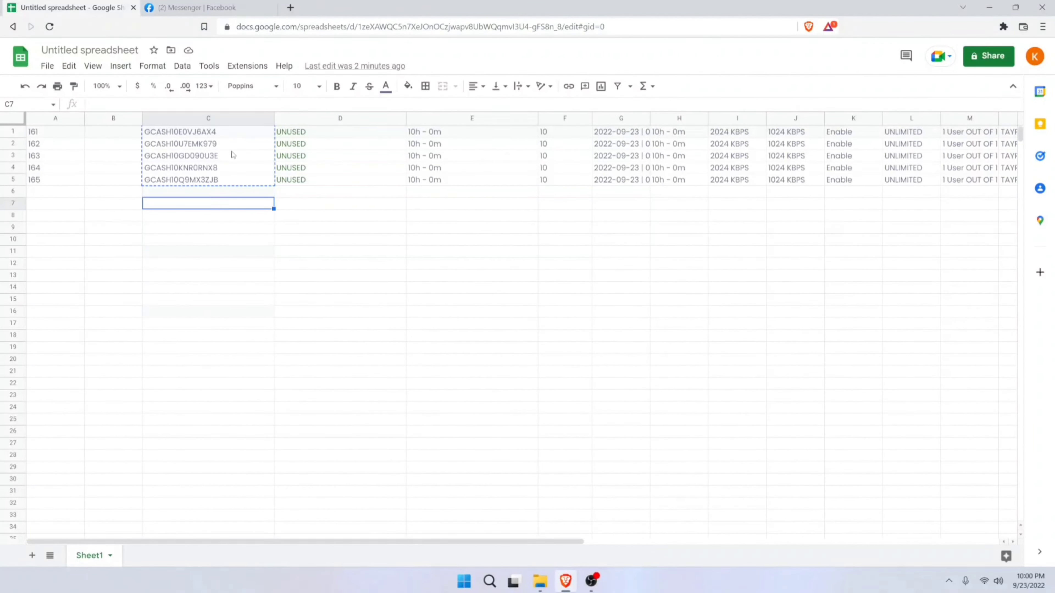
pyautogui.moveTo(170, 135); pyautogui.dragTo(168, 181)
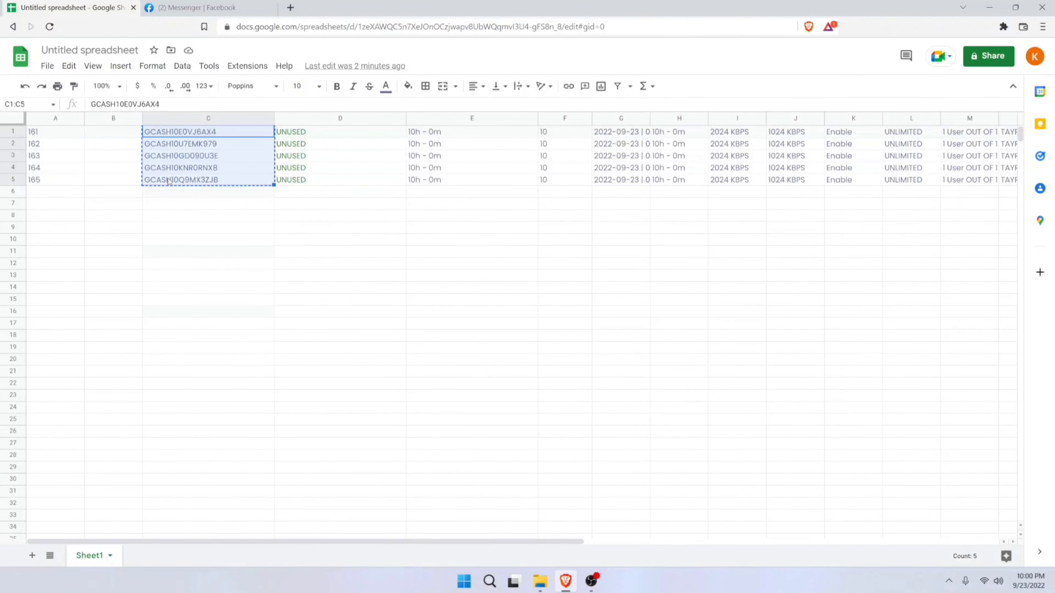
pyautogui.rightClick(169, 181)
pyautogui.click(190, 207)
# Paste the five GCASH10 codes into the Messenger chat, send them, and return to the spreadsheet.
pyautogui.hotkey('ctrl', 'Tab')
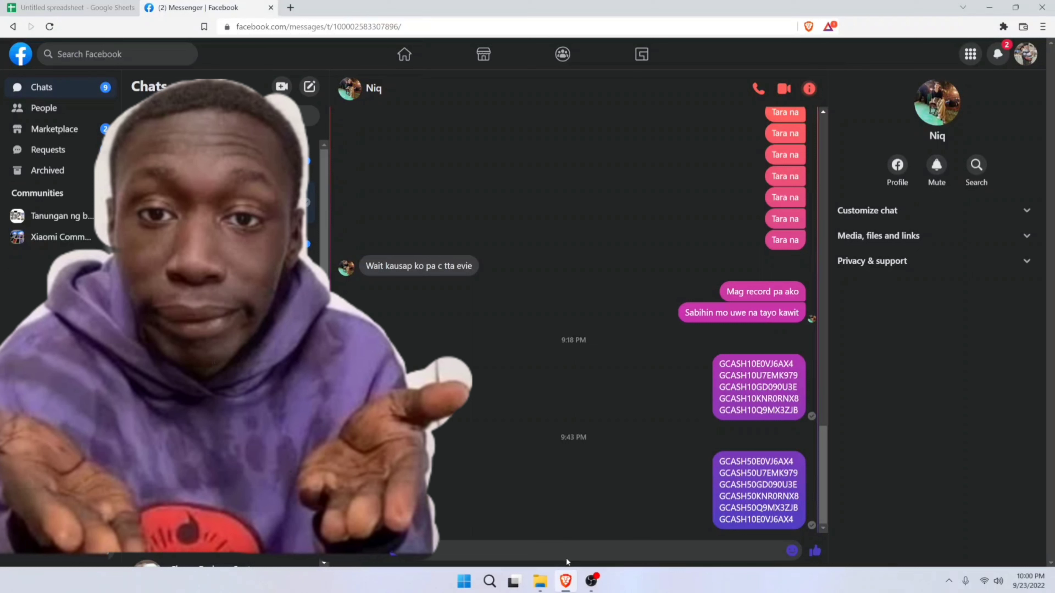
pyautogui.click(571, 551)
pyautogui.hotkey('ctrl', 'v')
pyautogui.press('Return')
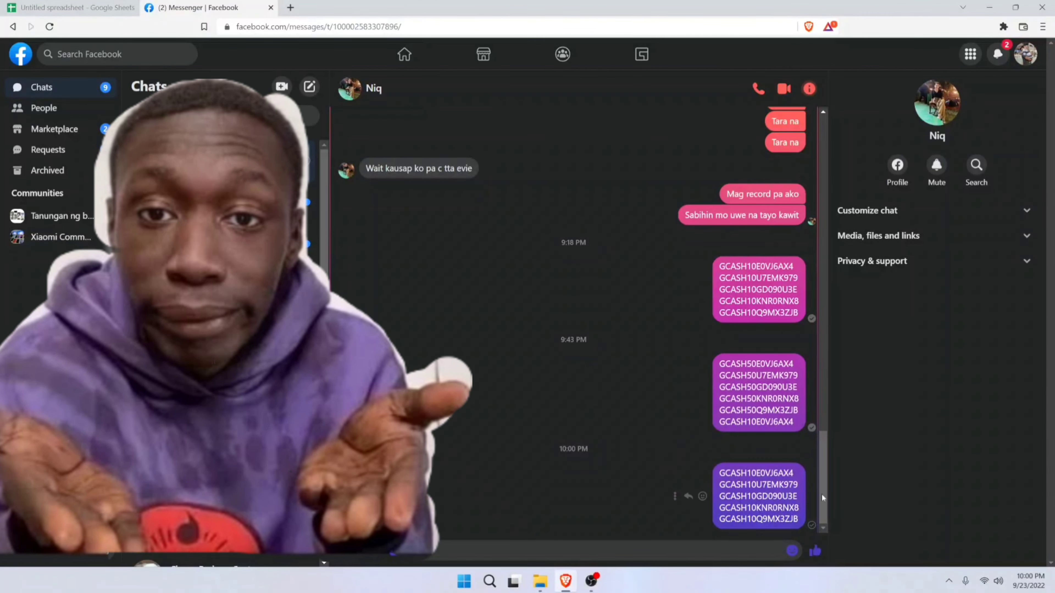
pyautogui.click(122, 2)
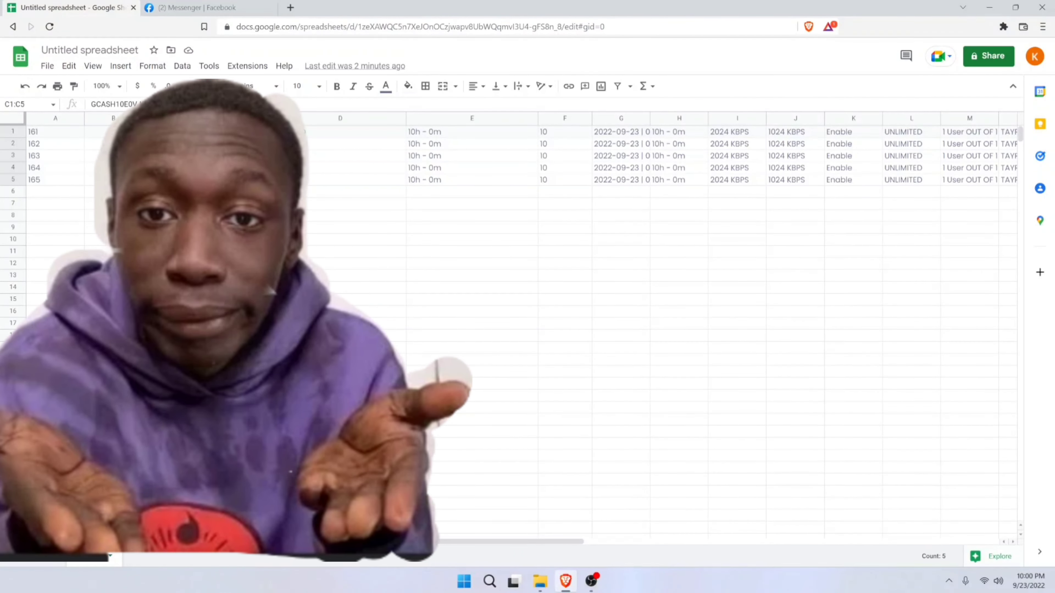
pyautogui.click(172, 217)
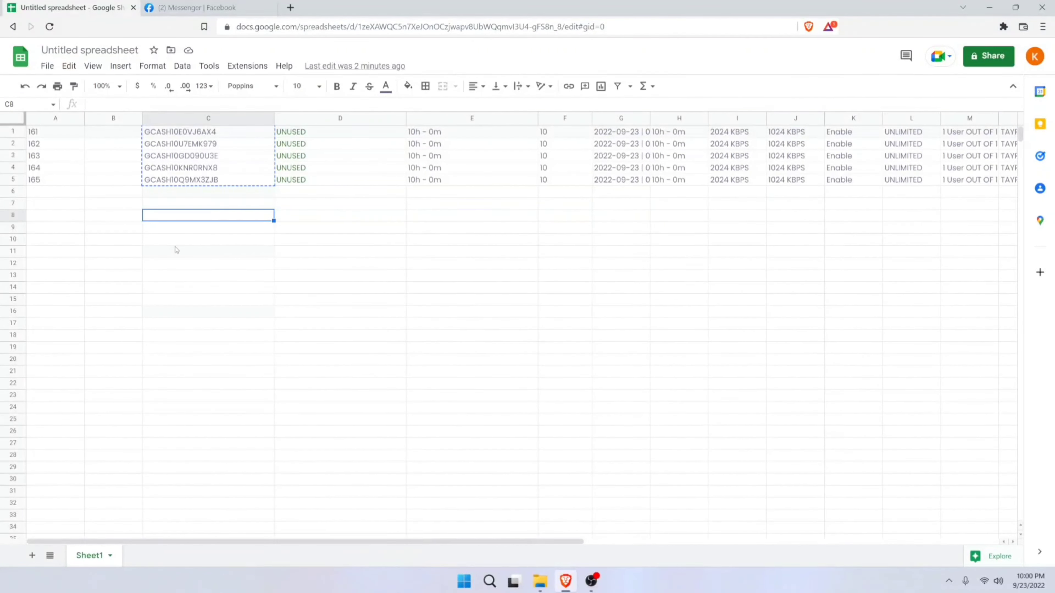
pyautogui.press('Down')
pyautogui.press('Down')
pyautogui.press('Down')
pyautogui.press('Down')
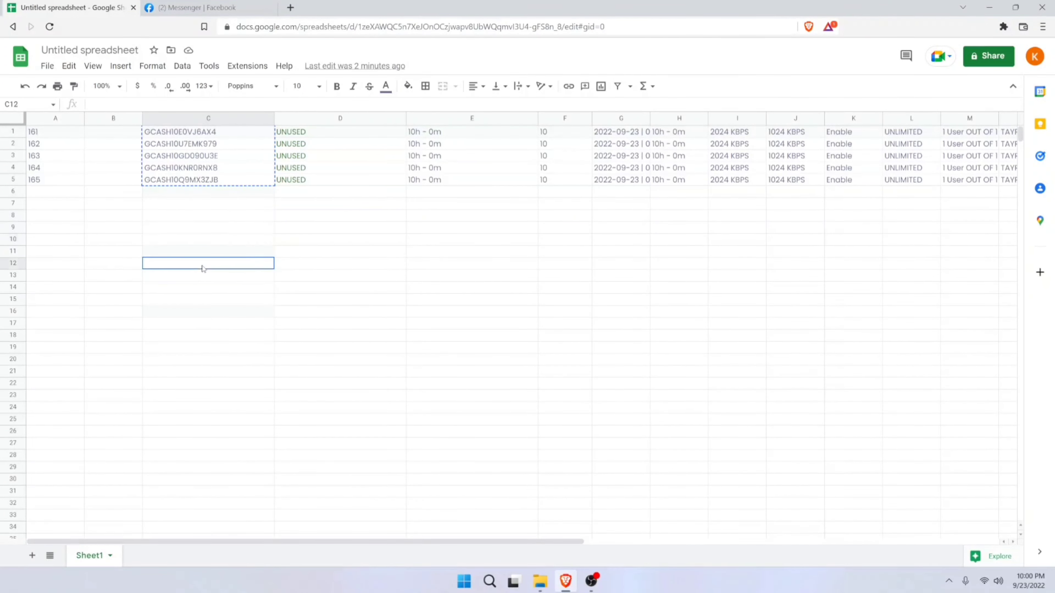
pyautogui.press('Up')
pyautogui.press('Up')
pyautogui.press('Up')
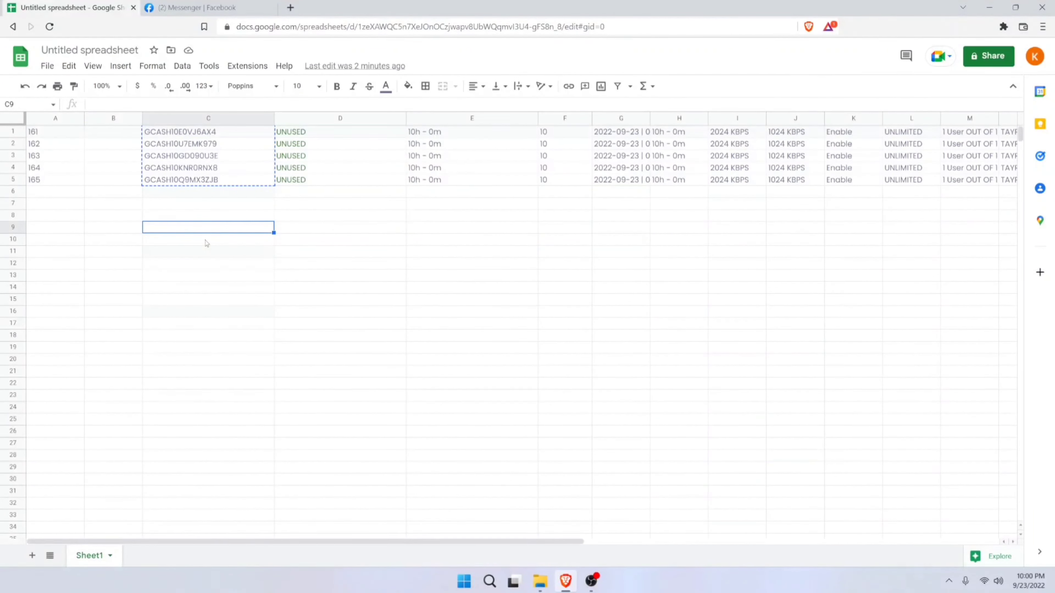
# Enter the note 'walled garden' in C11.
pyautogui.click(208, 251)
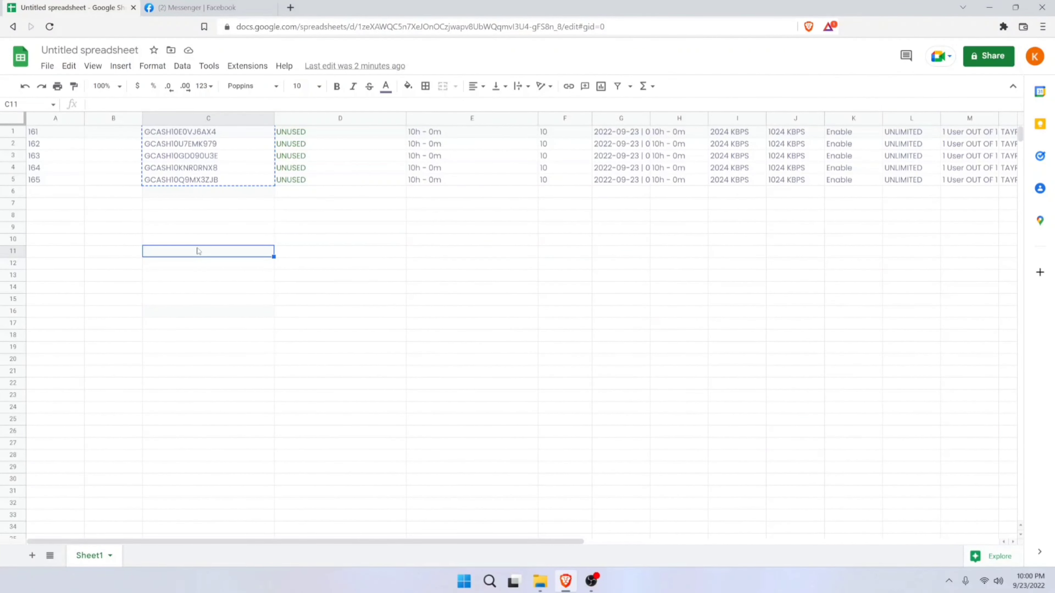
pyautogui.write('walled gfa')
pyautogui.press('BackSpace')
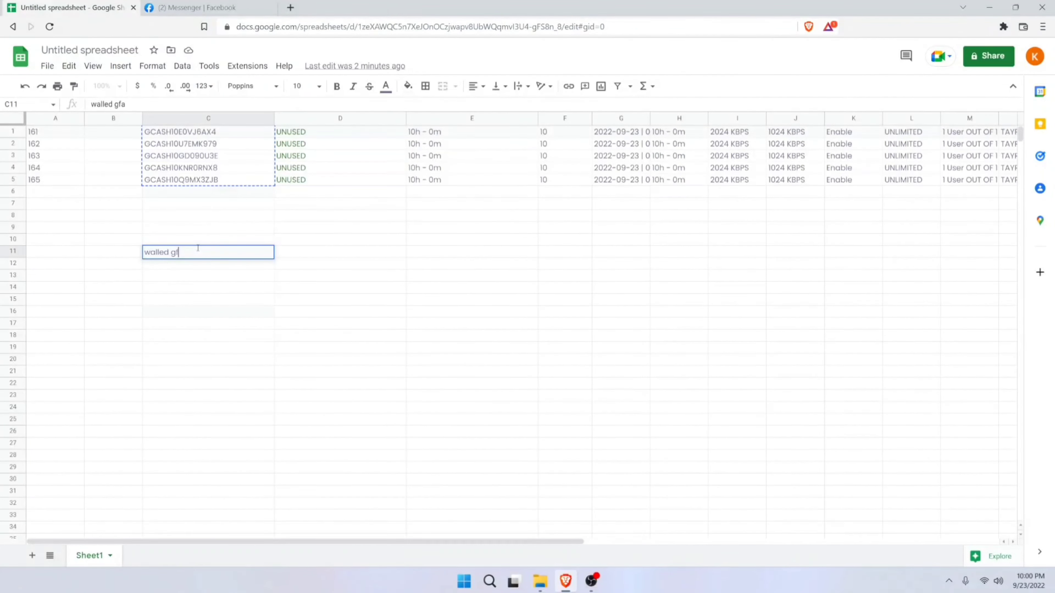
pyautogui.press('BackSpace')
pyautogui.write('arden')
# Enter the note 'tools' in C10.
pyautogui.click(150, 240)
pyautogui.write('tool')
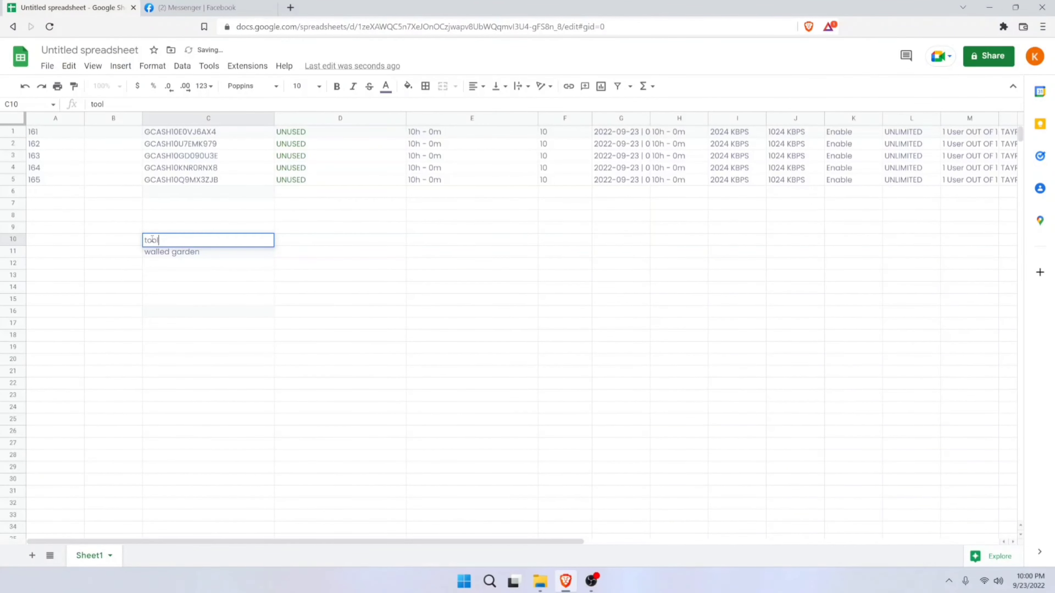
pyautogui.write('s')
pyautogui.click(166, 244)
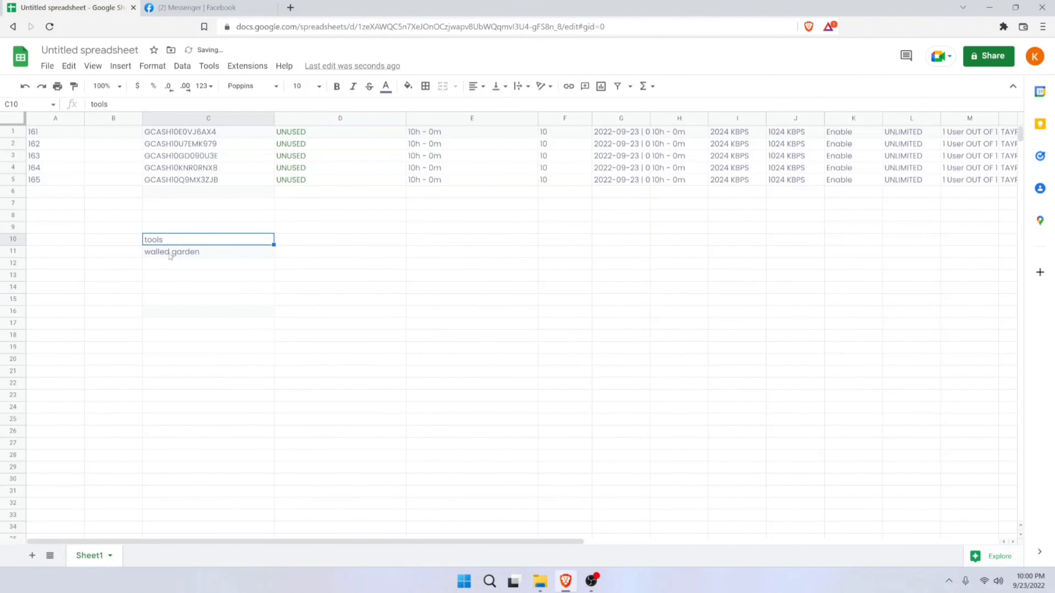
pyautogui.click(170, 251)
pyautogui.click(176, 276)
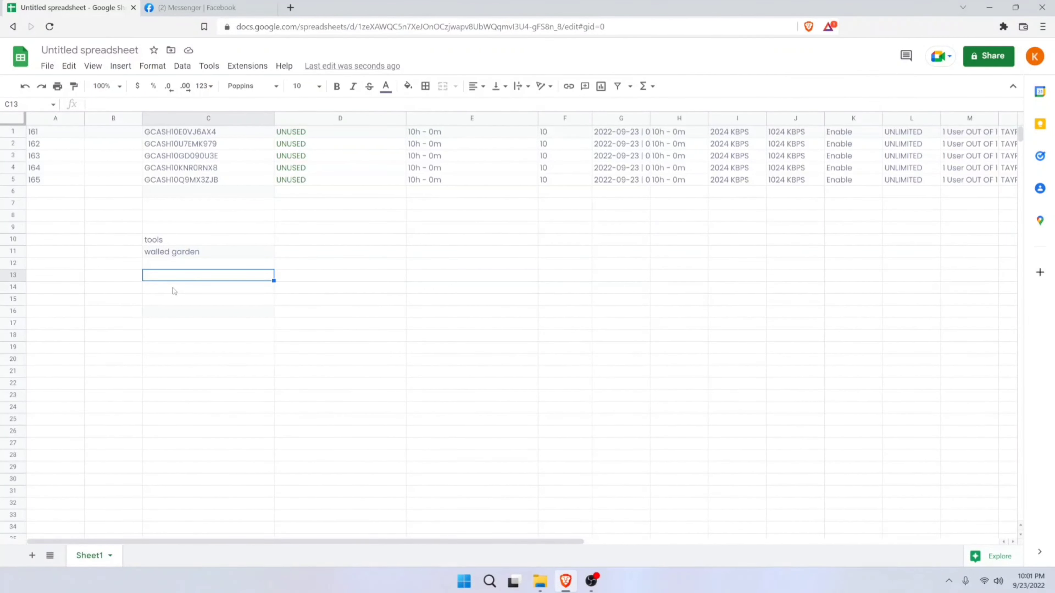
pyautogui.write('w')
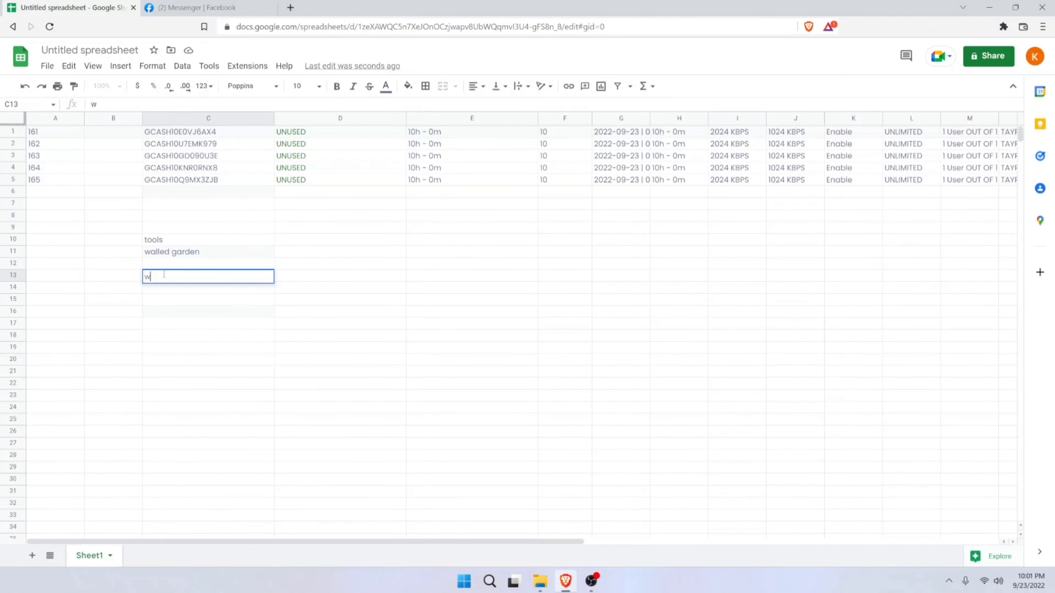
pyautogui.write('ww.gcash.com')
pyautogui.press('Return')
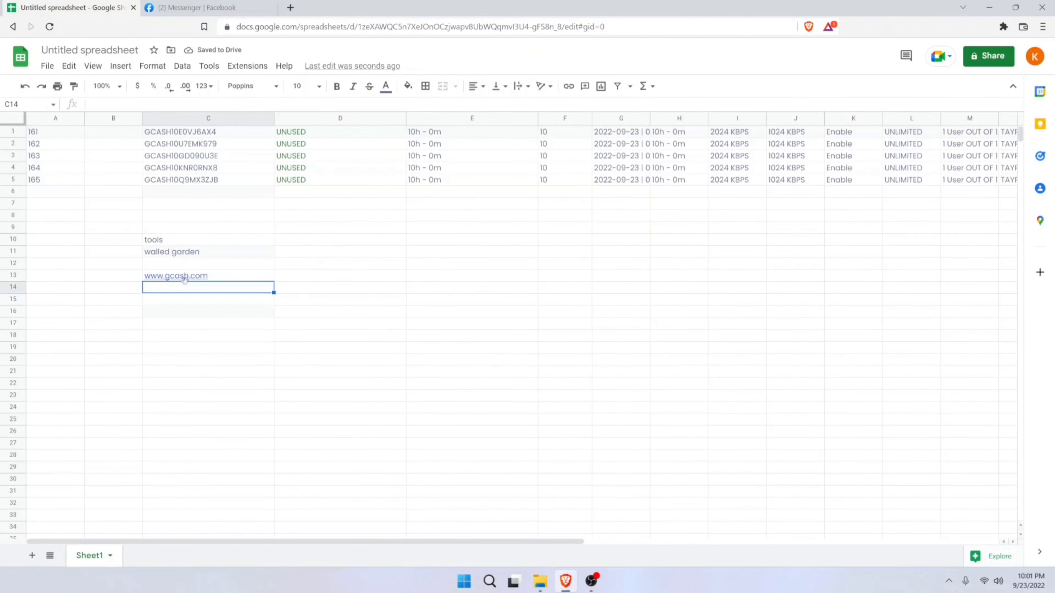
# Fill the link down to row 23, then undo the fill so only C13 keeps it.
pyautogui.click(209, 279)
pyautogui.moveTo(273, 280); pyautogui.dragTo(283, 397)
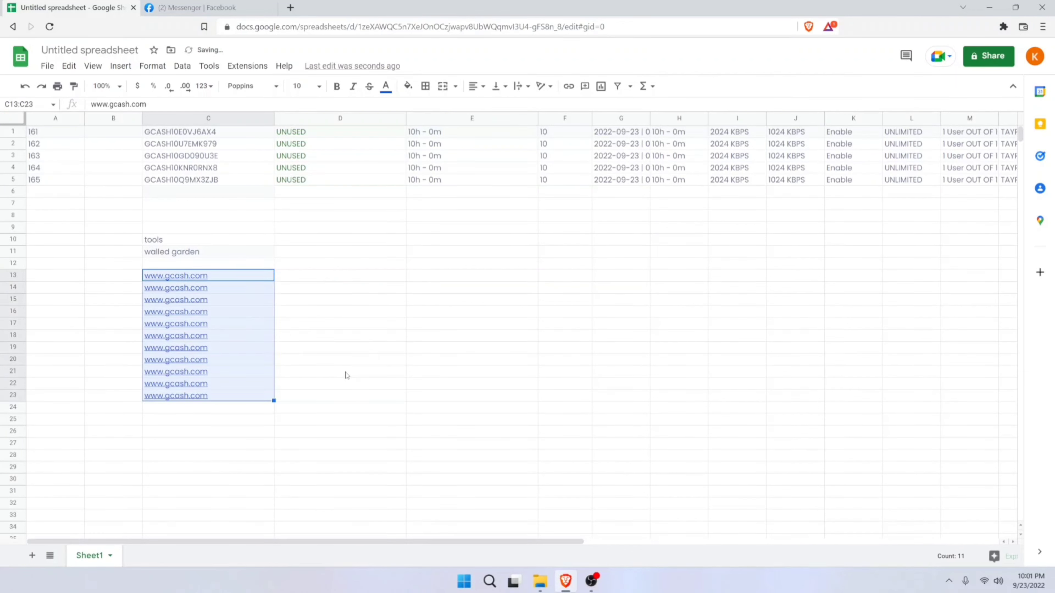
pyautogui.click(346, 372)
pyautogui.hotkey('ctrl', 'z')
pyautogui.click(195, 305)
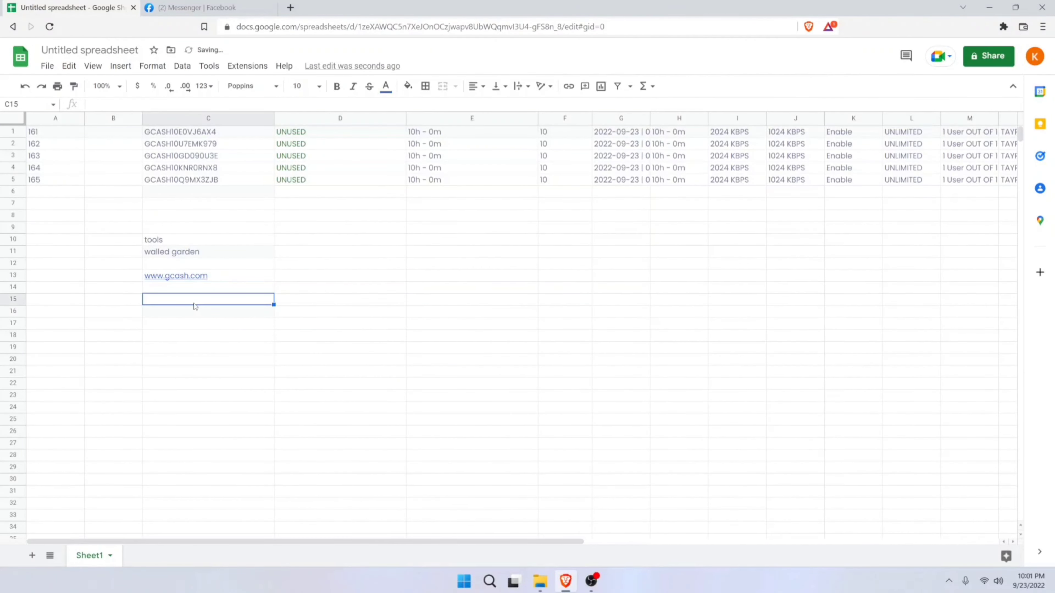
pyautogui.click(186, 289)
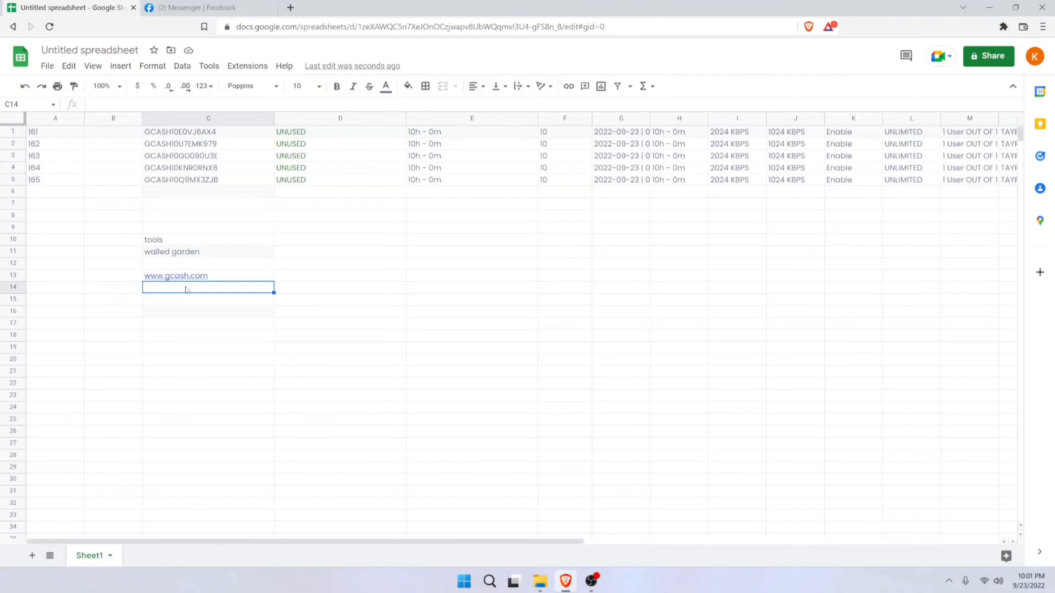
pyautogui.click(190, 279)
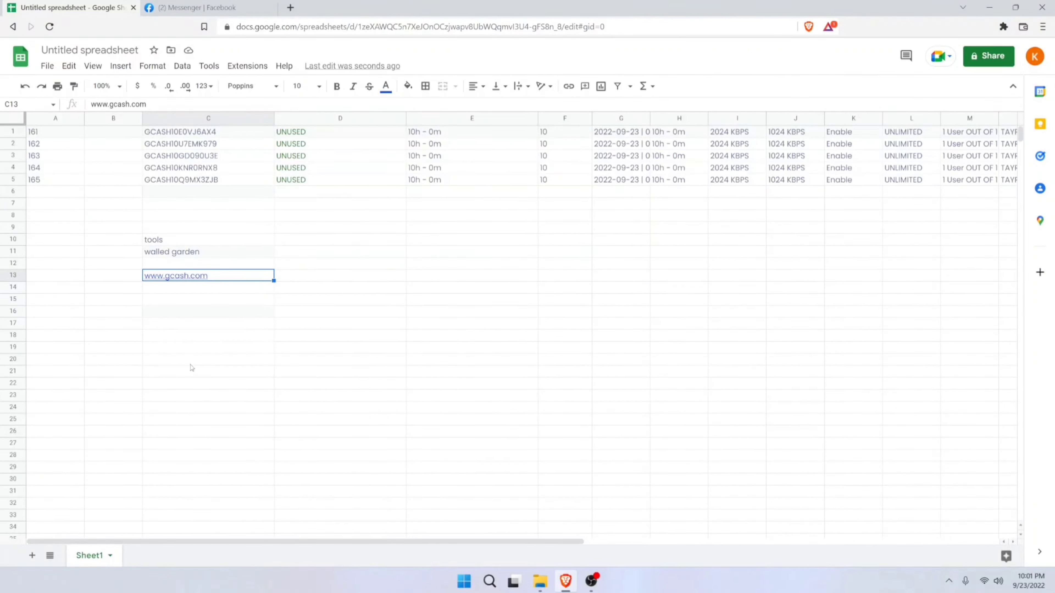